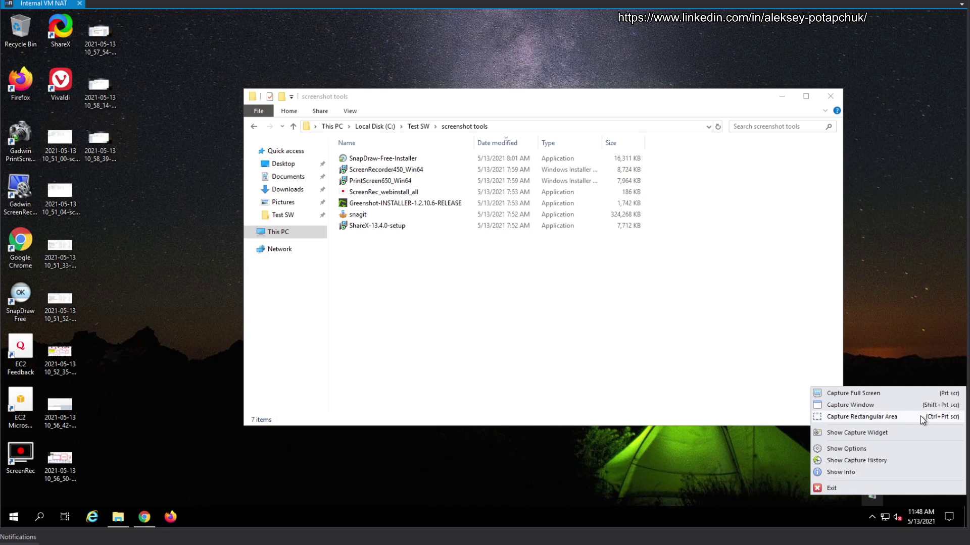
- Open the Gadwin PrintScreen options and turn off Run at Startup in the preferences
click(879, 452)
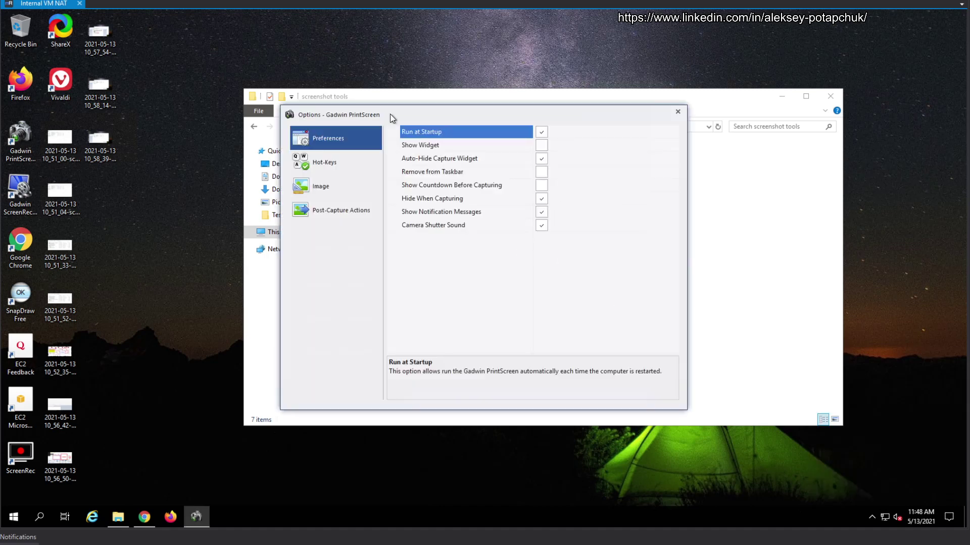
drag(444, 117, 366, 133)
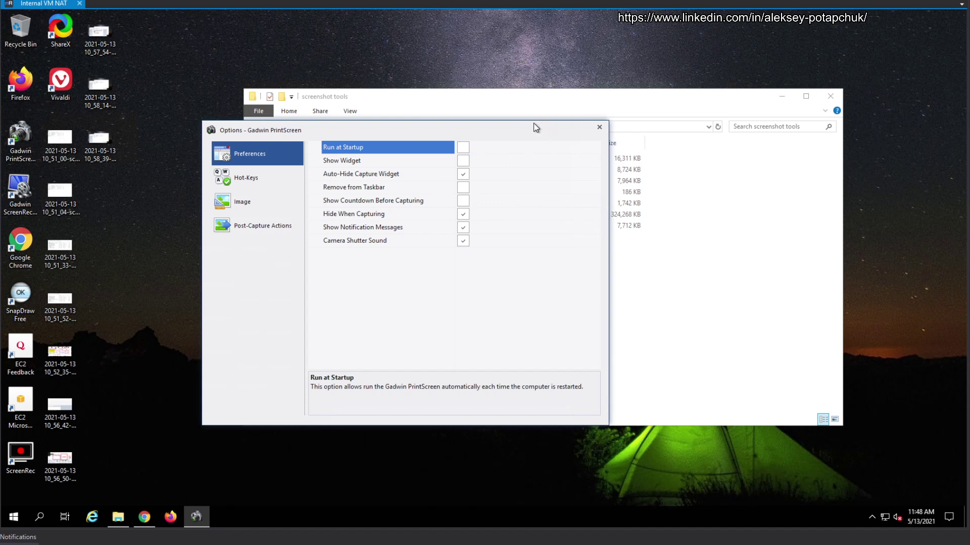
click(463, 160)
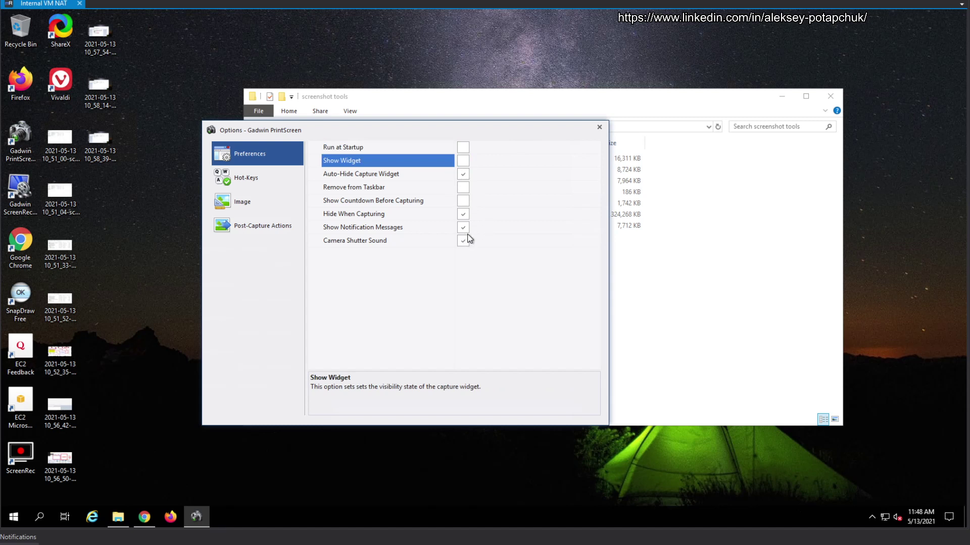
- Set the Capture Rect Area hot-key to Alt+2
click(254, 186)
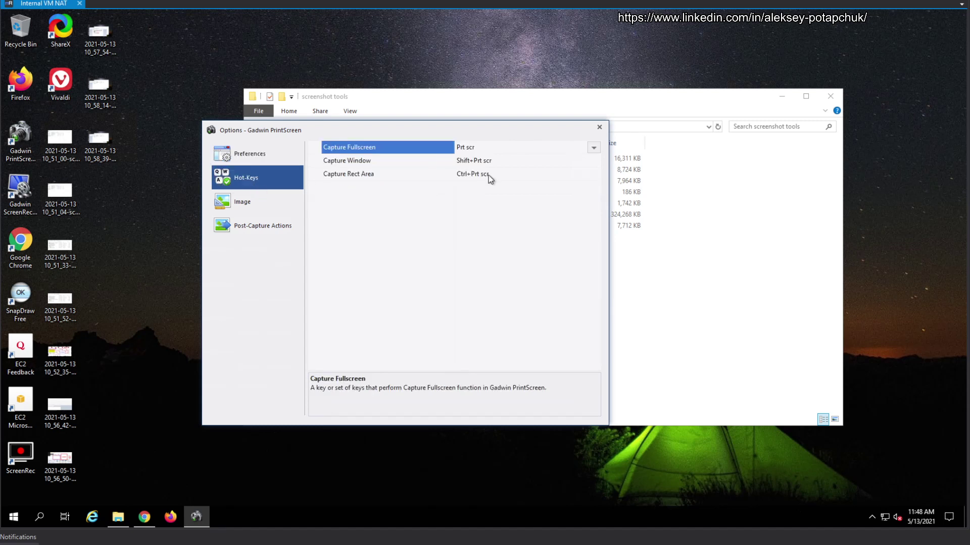
click(593, 148)
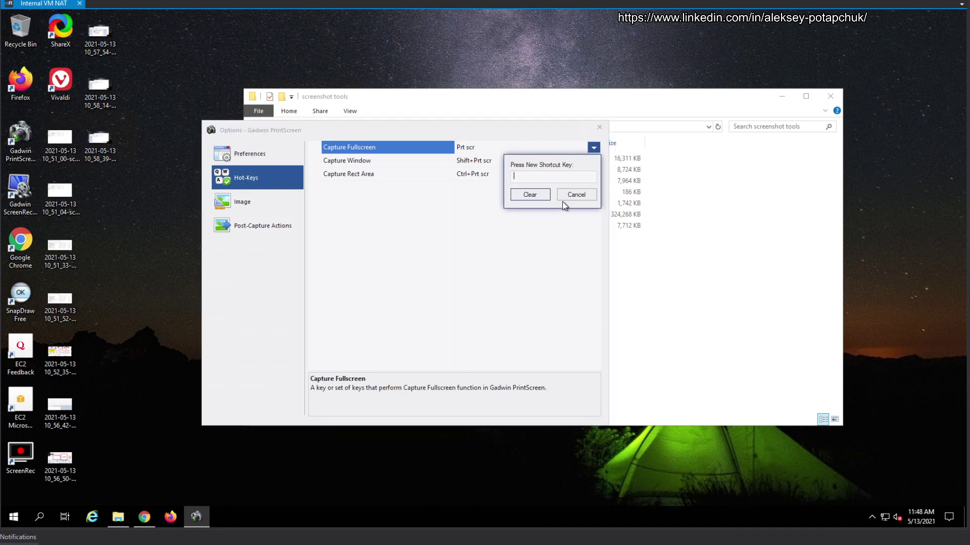
click(575, 197)
click(564, 174)
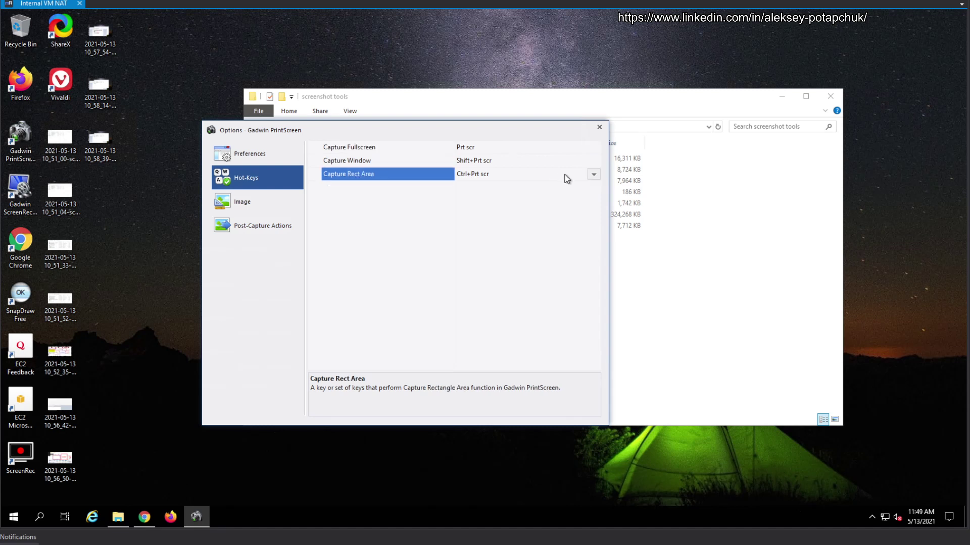
click(593, 175)
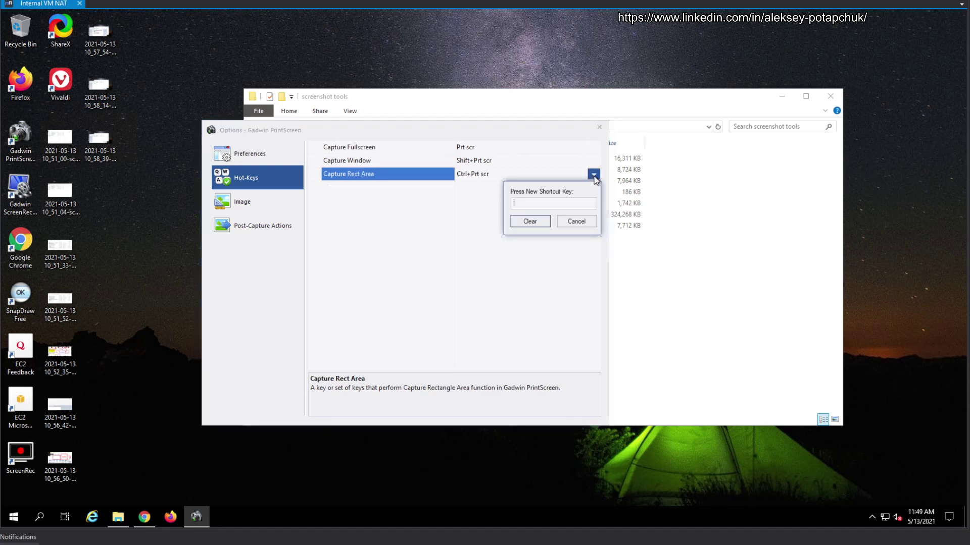
key(alt+2)
click(531, 221)
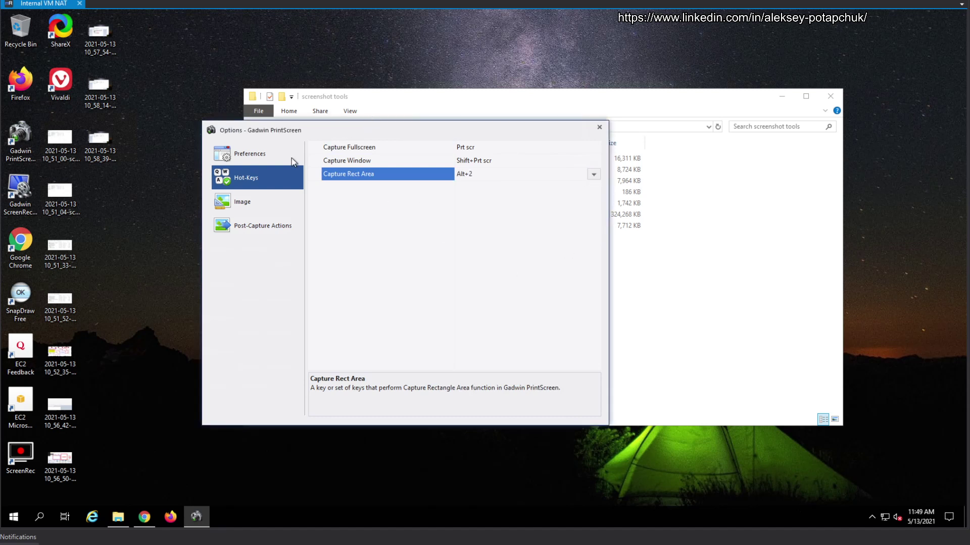
- Turn Capture the Mouse Cursor off and back on in the image options
click(238, 205)
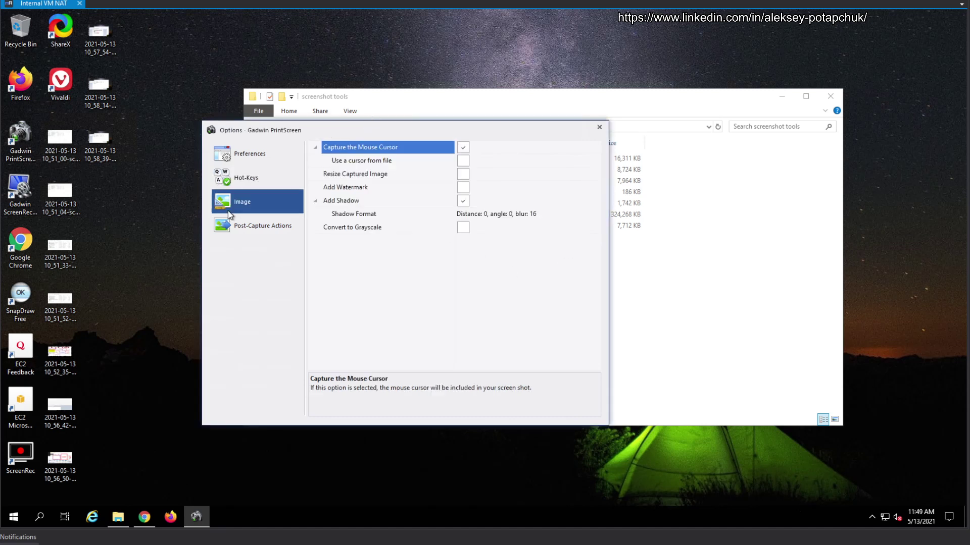
click(464, 148)
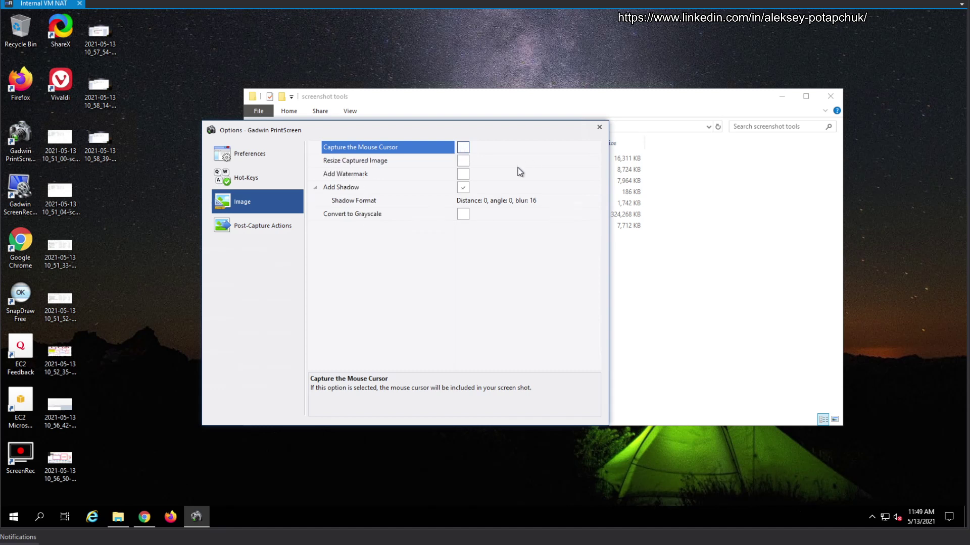
click(464, 149)
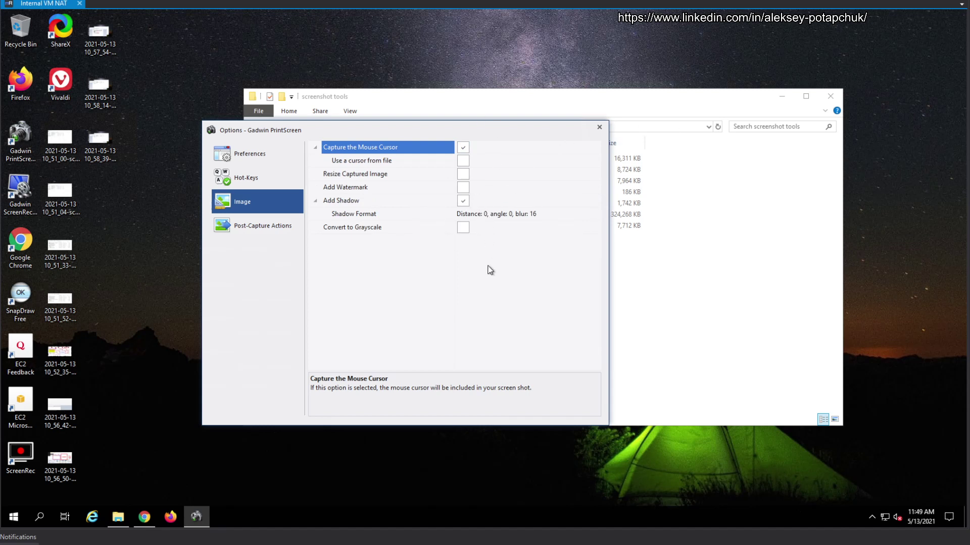
- Review the available image file formats and file naming choices in the post-capture options
click(271, 230)
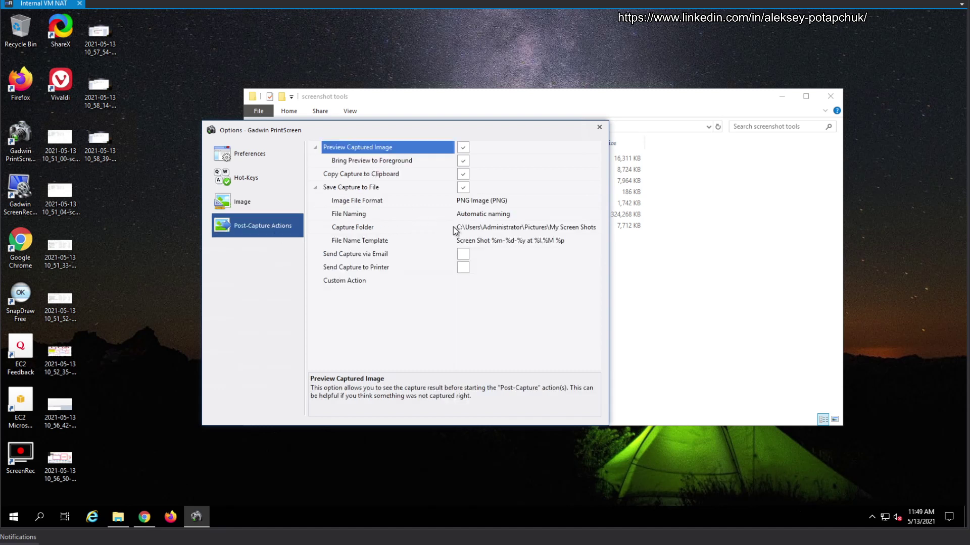
click(464, 175)
click(479, 201)
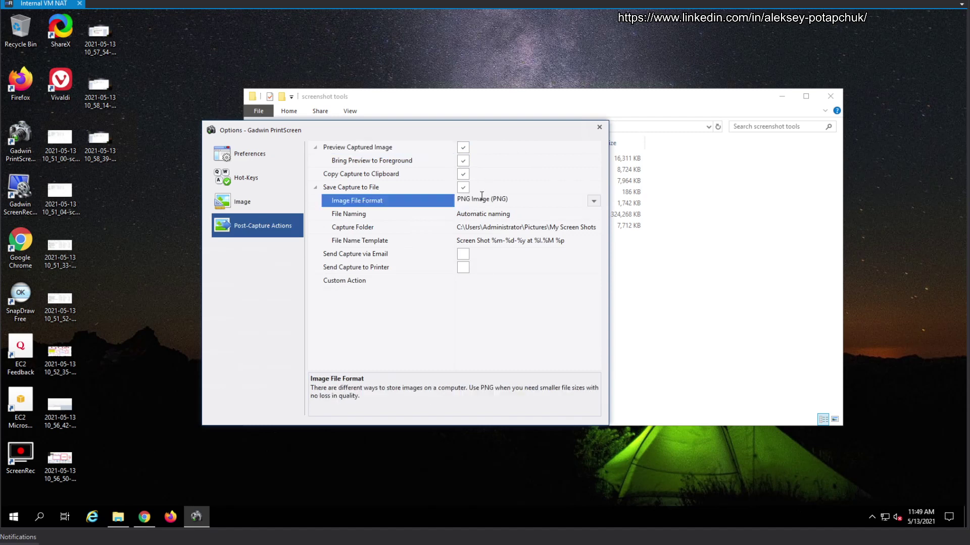
click(593, 201)
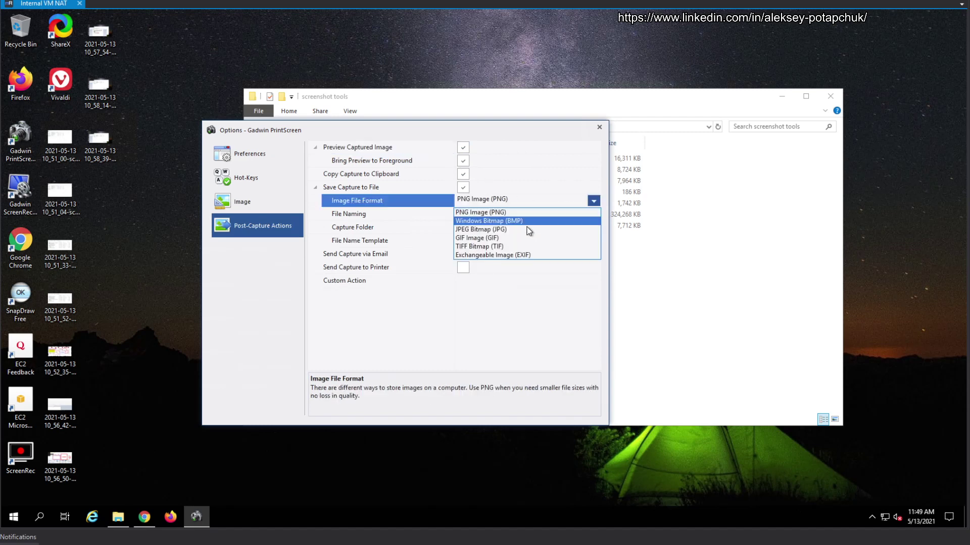
click(532, 293)
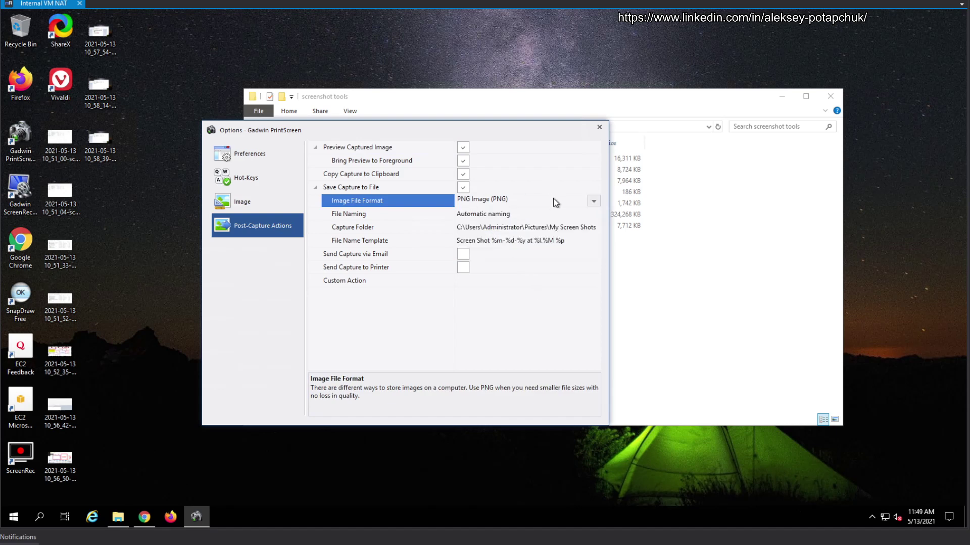
click(558, 218)
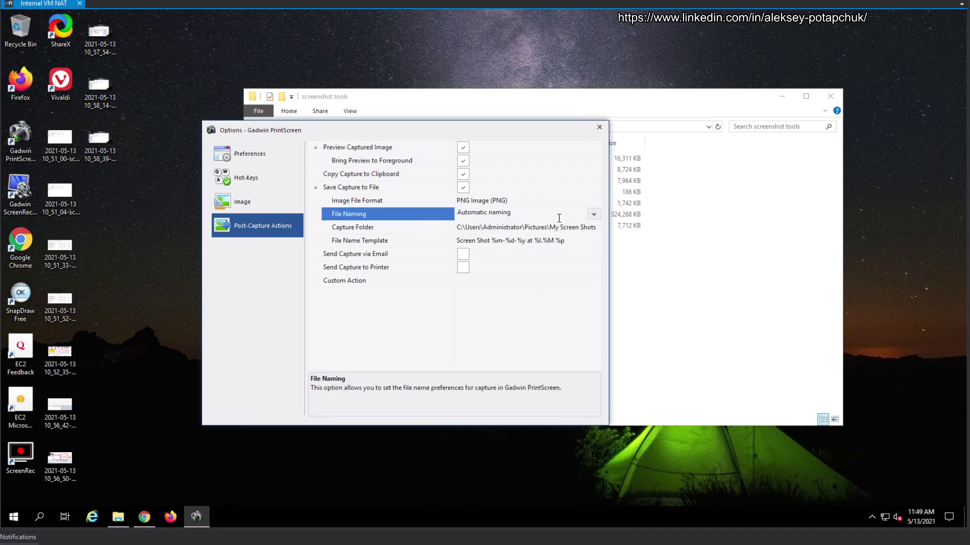
click(594, 215)
click(595, 216)
- Set the capture folder to the Desktop
click(512, 228)
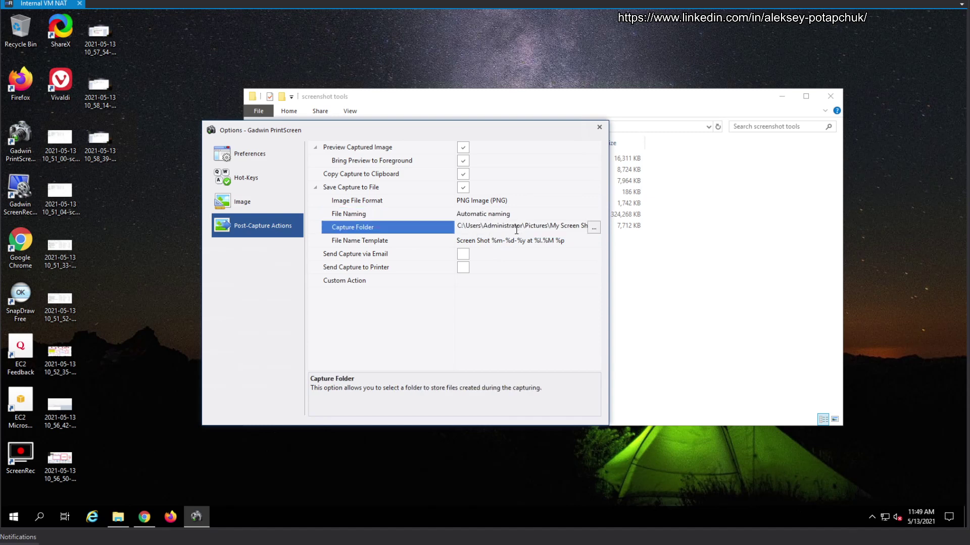
click(594, 227)
click(347, 249)
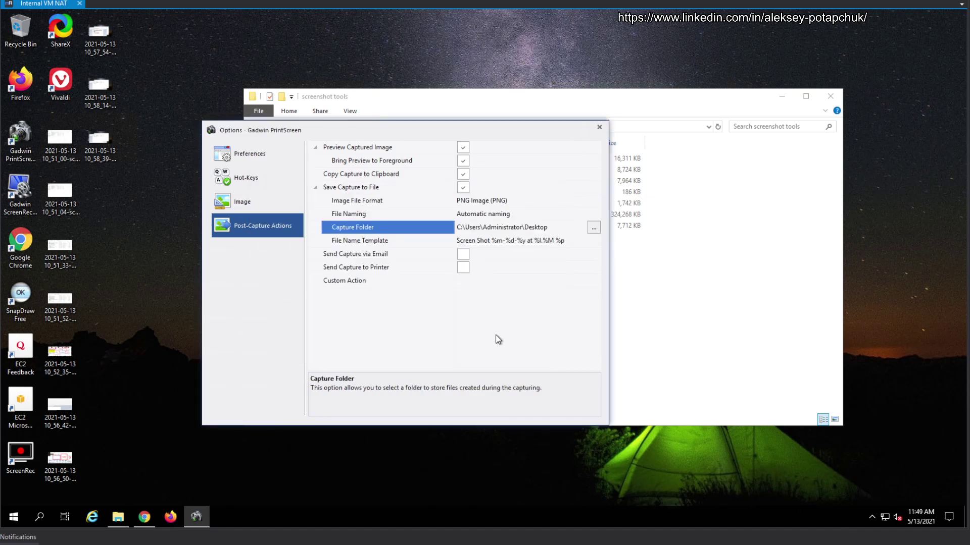
- Examine the available file name templates and custom action commands in the post-capture options
click(471, 245)
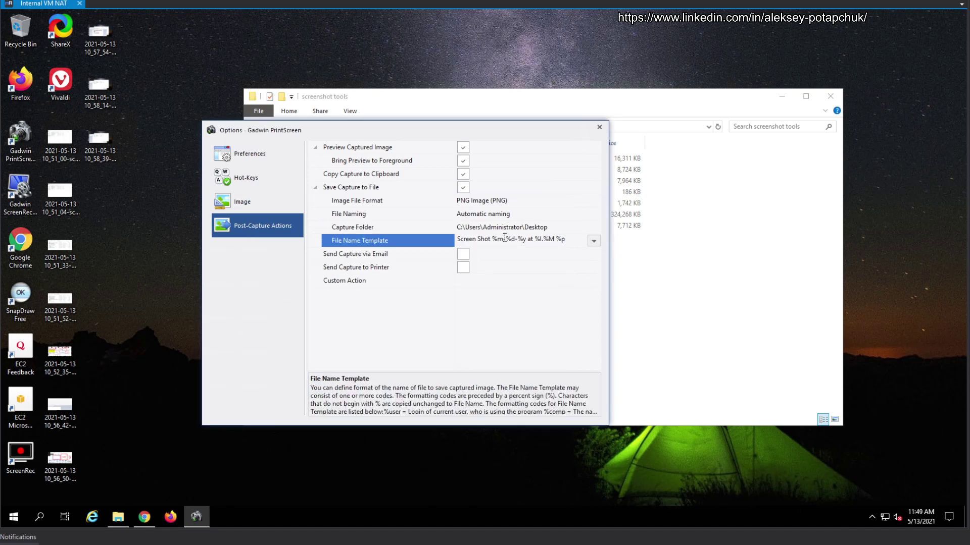
click(595, 242)
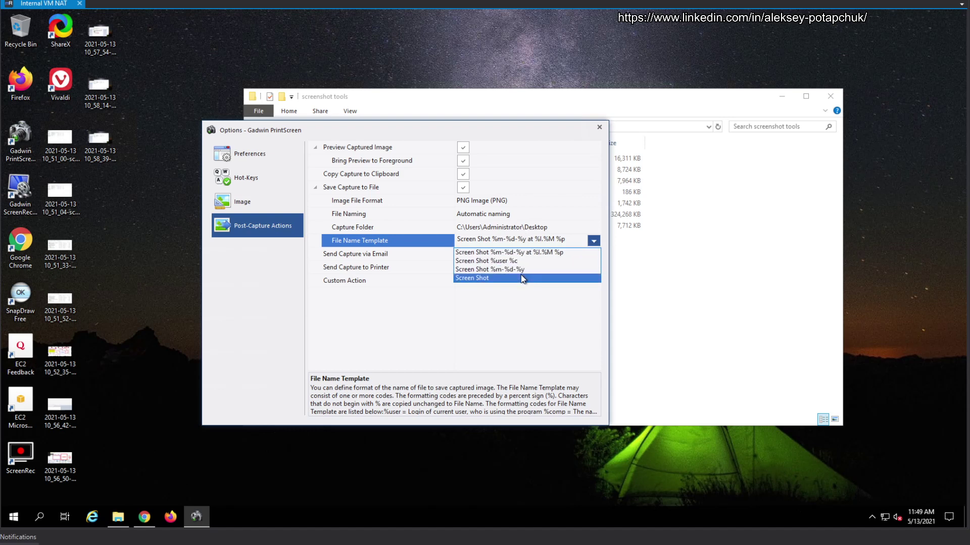
click(529, 305)
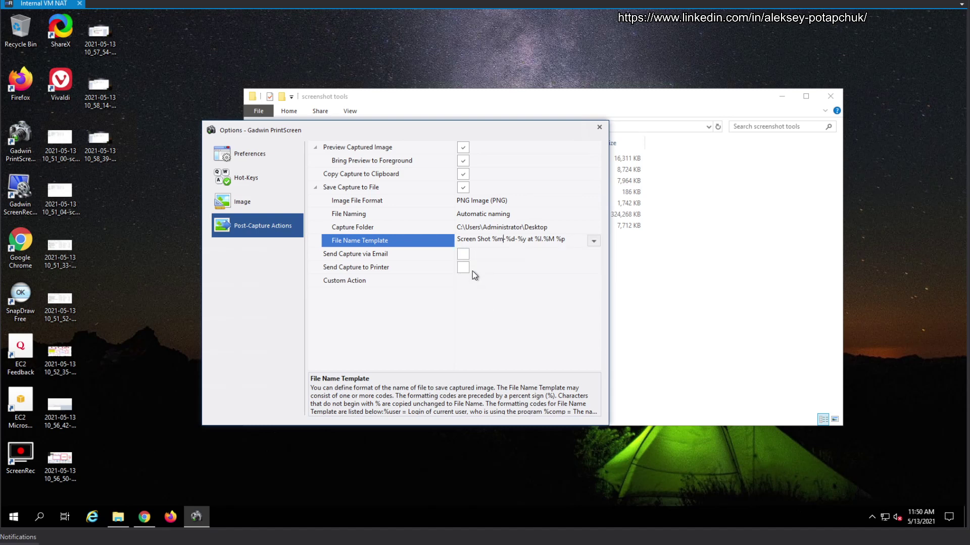
click(341, 280)
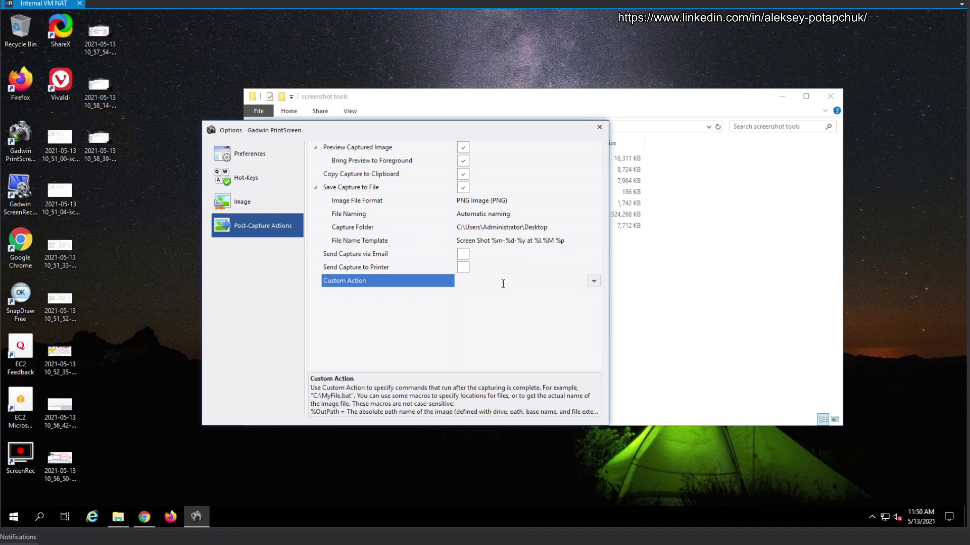
click(593, 282)
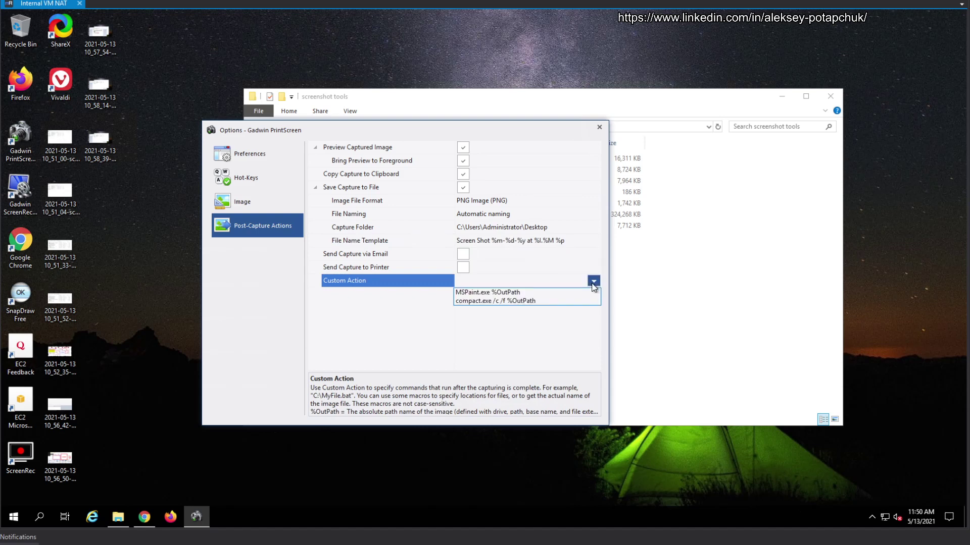
click(511, 318)
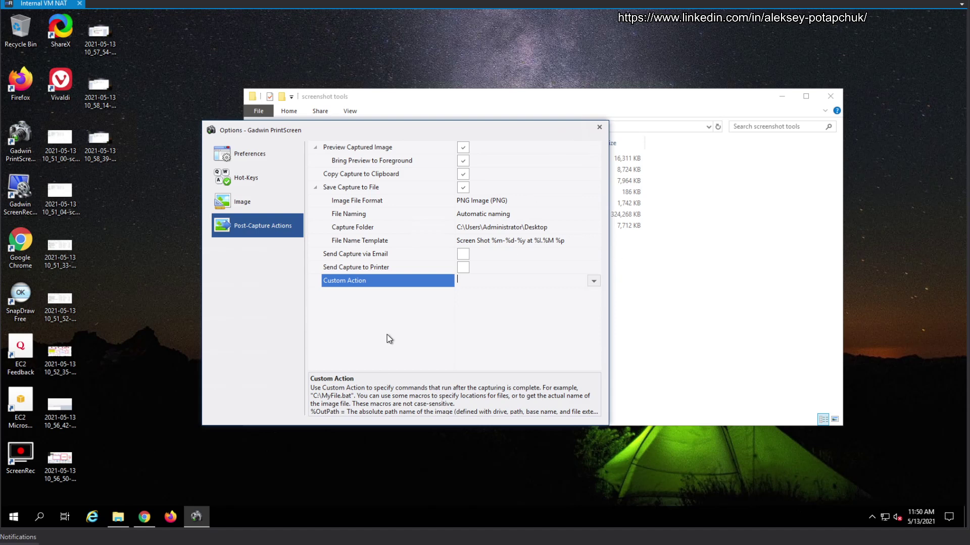
click(440, 325)
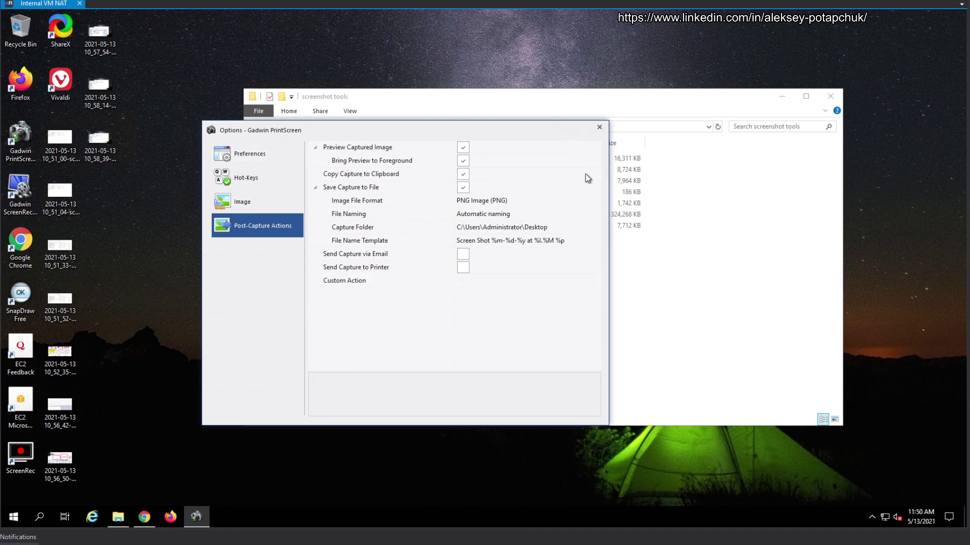
- Return to the general preferences and close the options window
click(252, 165)
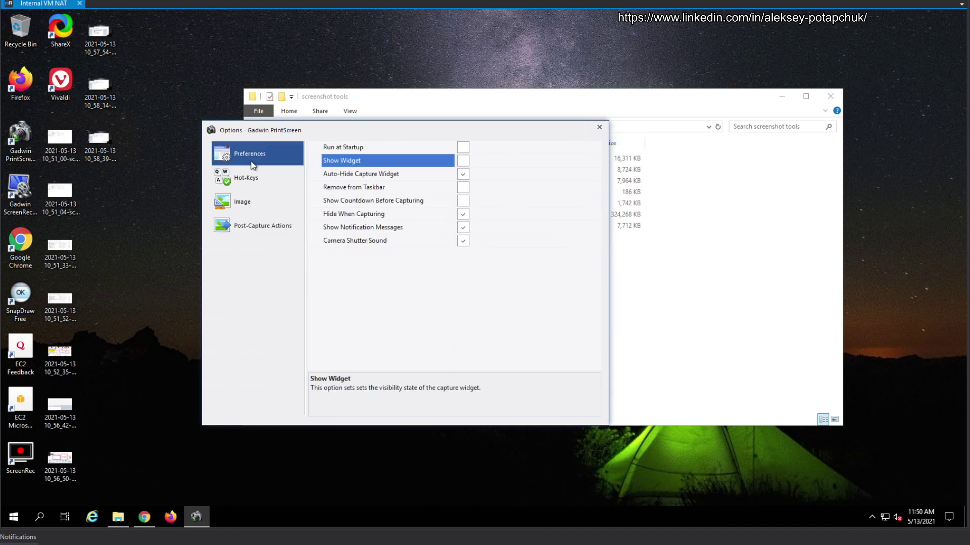
click(458, 317)
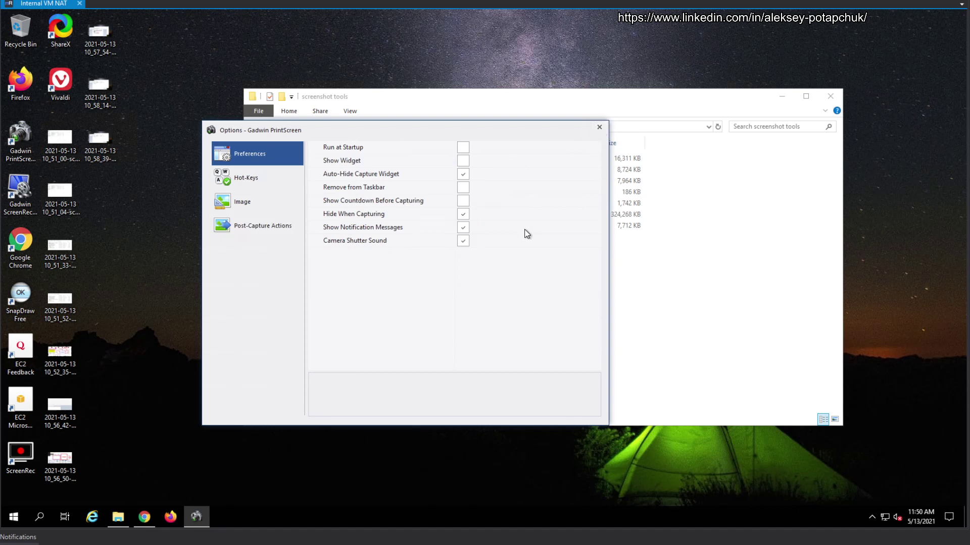
click(600, 129)
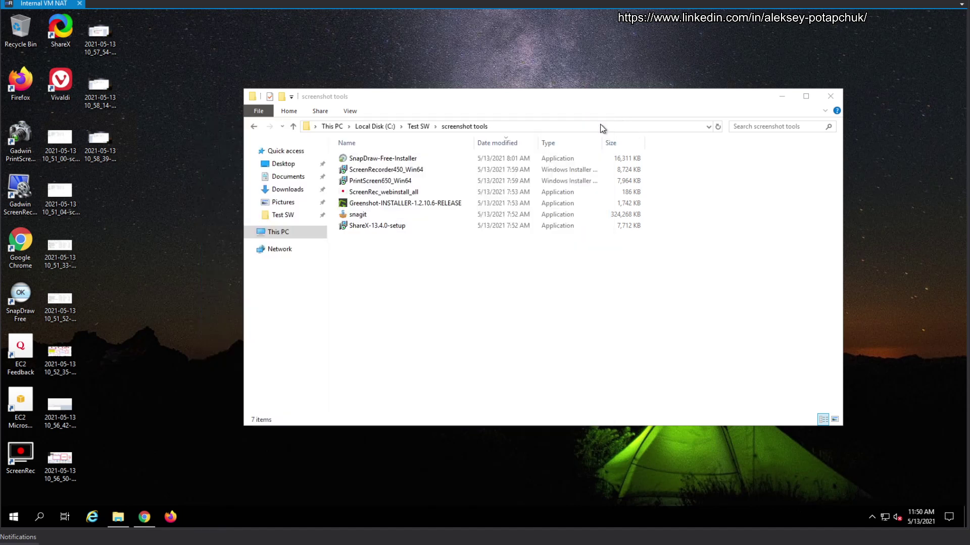
- Check the shortcut listed for rectangular area capture in the Gadwin PrintScreen tray menu
click(871, 518)
right_click(873, 496)
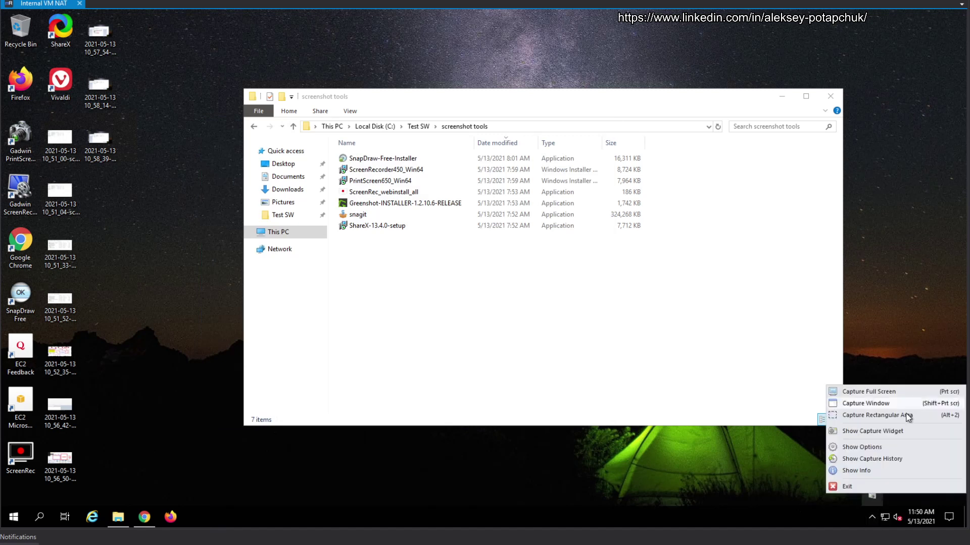
click(655, 337)
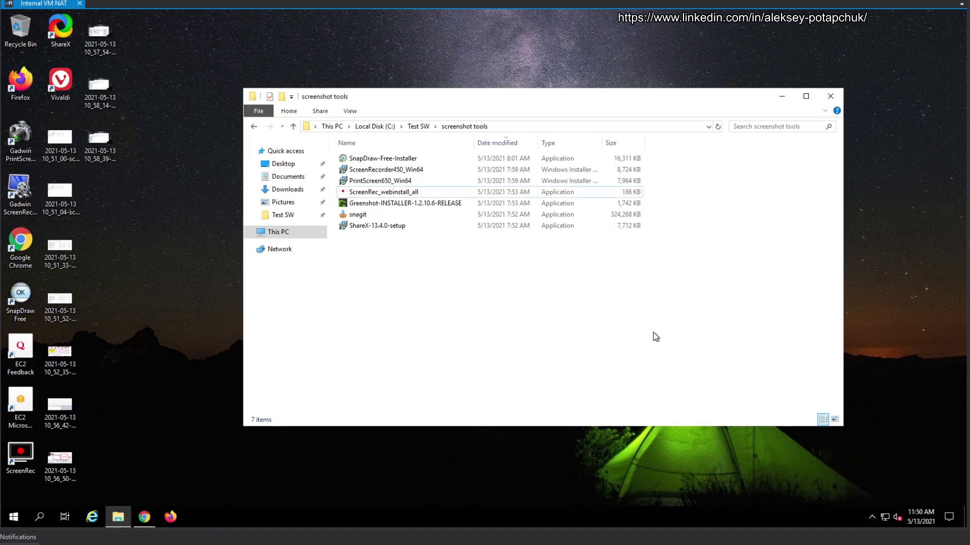
- Capture the installer file list as a rectangular area of about 574 x 164 pixels, resetting the first selection
key(Print)
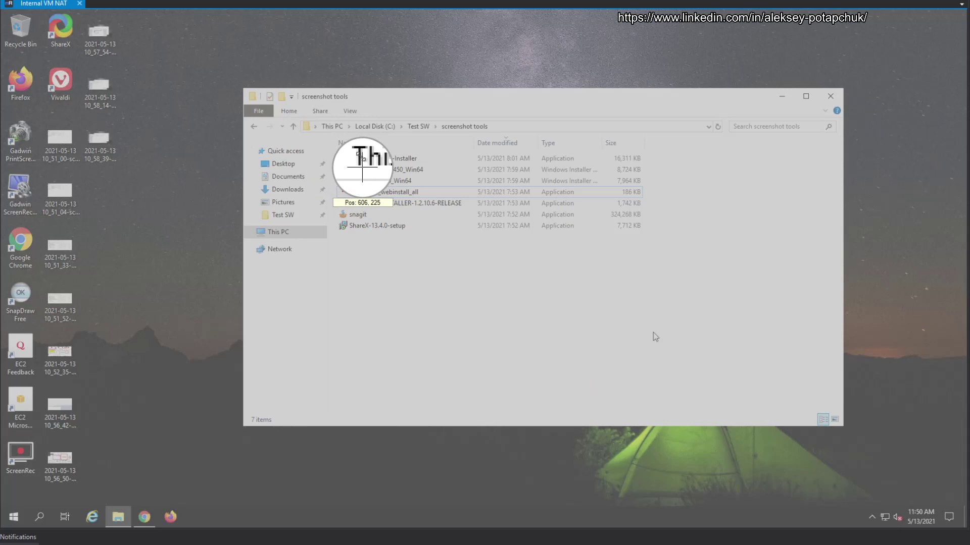
mouse_move(324, 129)
mouse_down()
mouse_move(505, 230)
mouse_move(643, 235)
mouse_up()
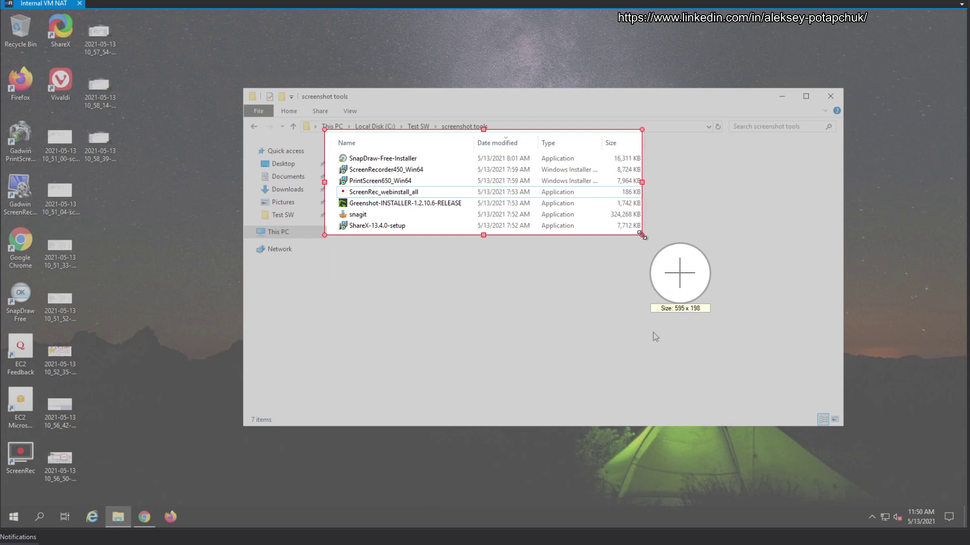
drag(642, 235, 641, 230)
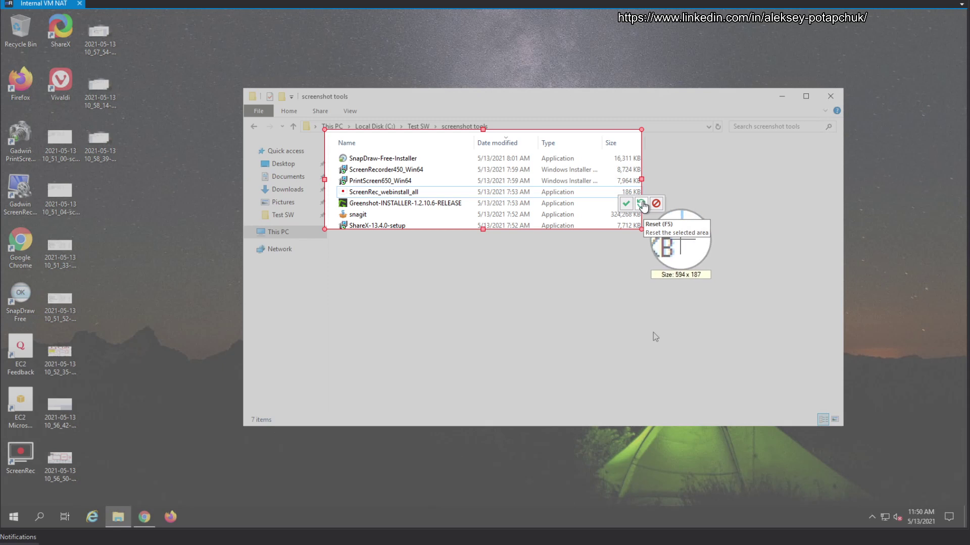
click(643, 204)
drag(337, 146, 644, 231)
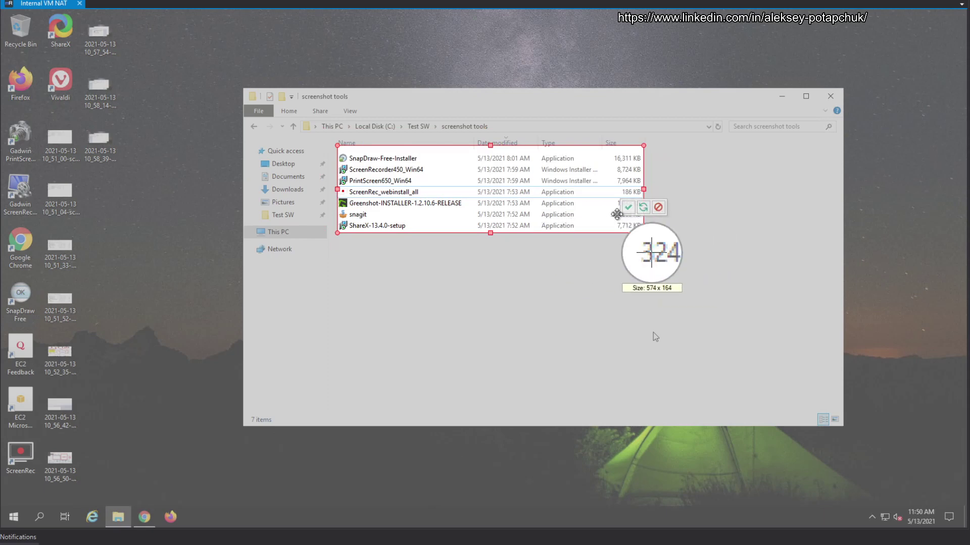
click(629, 211)
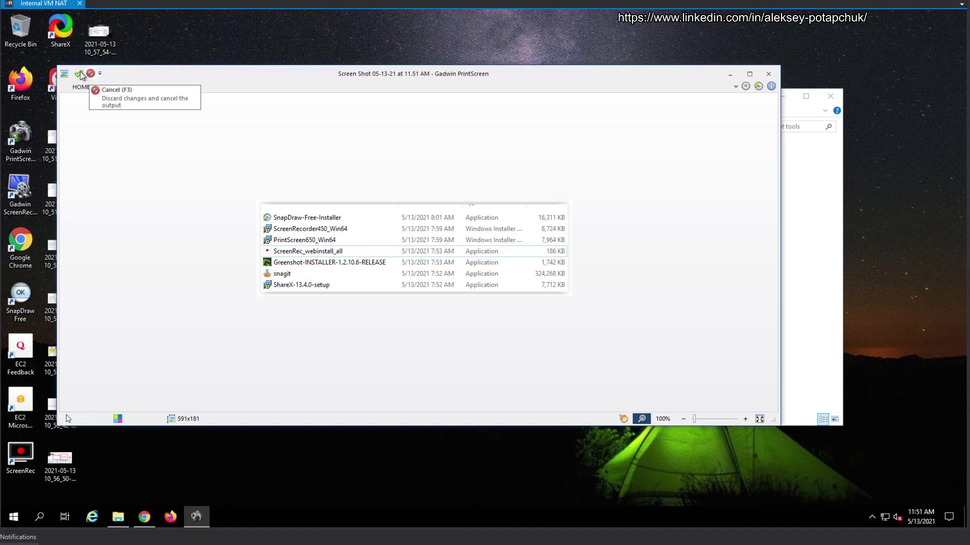
- Try the preview's Pan tool and magnification, reset the zoom to 100%, and briefly check the options window
click(623, 419)
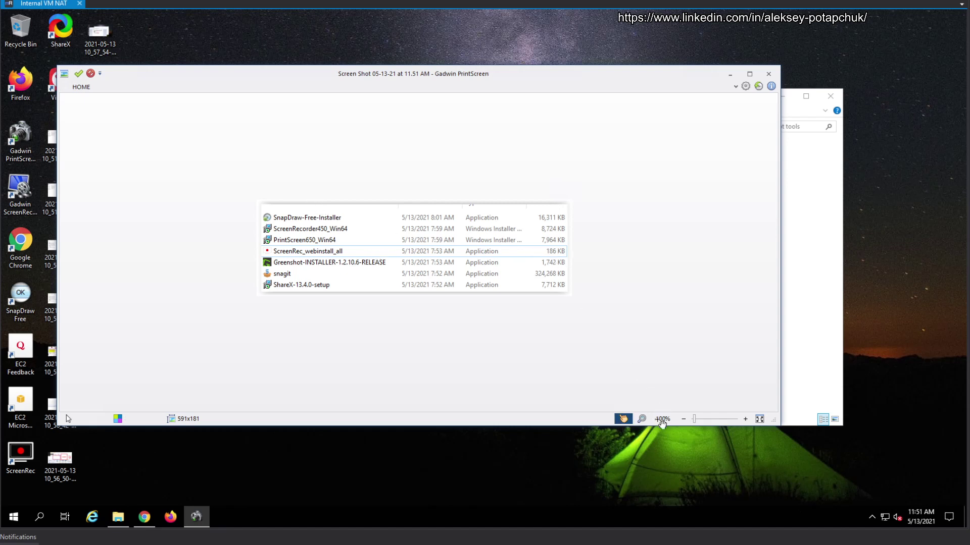
click(718, 420)
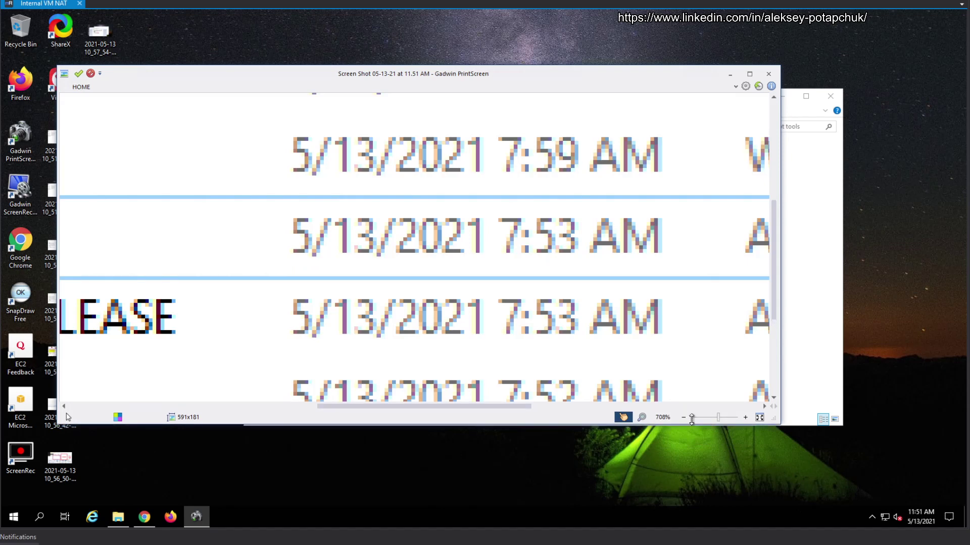
click(663, 418)
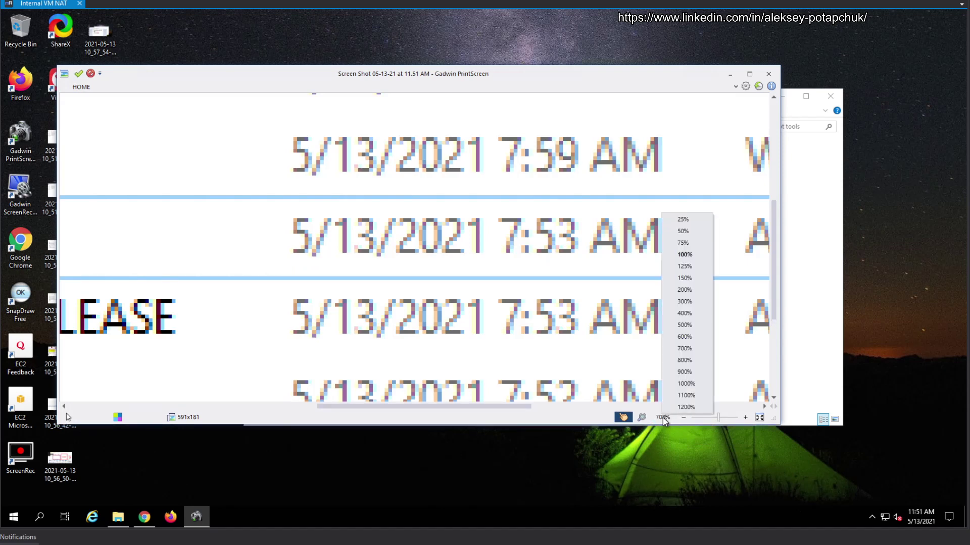
click(694, 254)
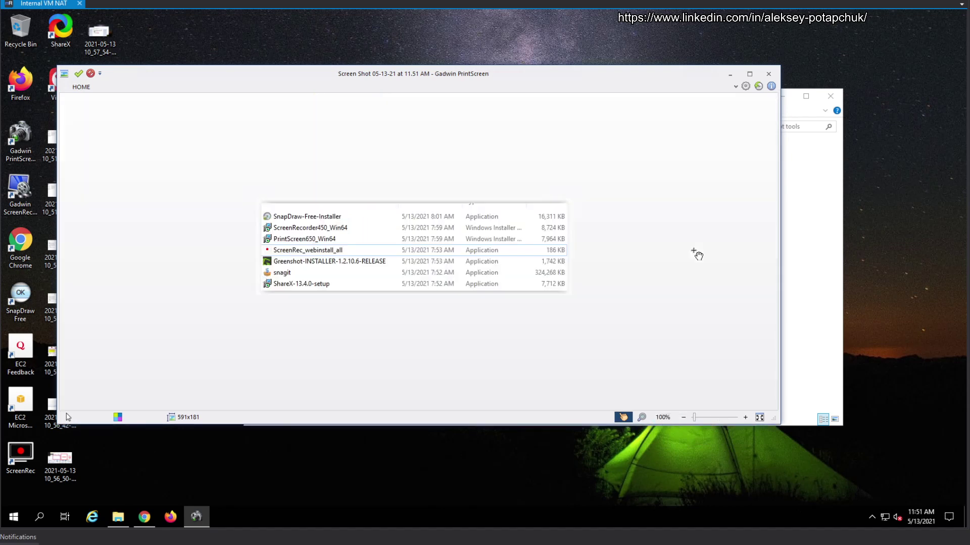
click(744, 86)
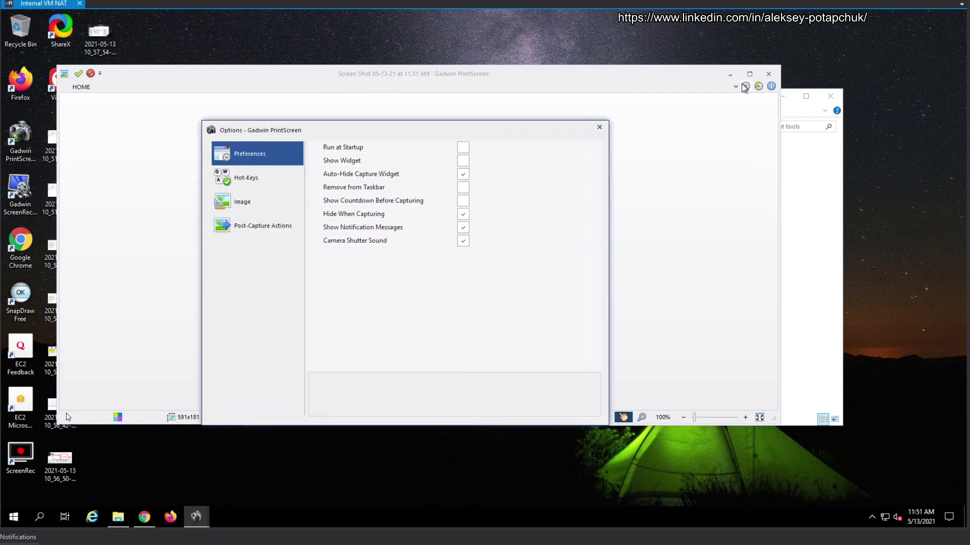
click(599, 127)
- Expand the preview window's ribbon, check the capture's context commands, and apply the capture
click(735, 87)
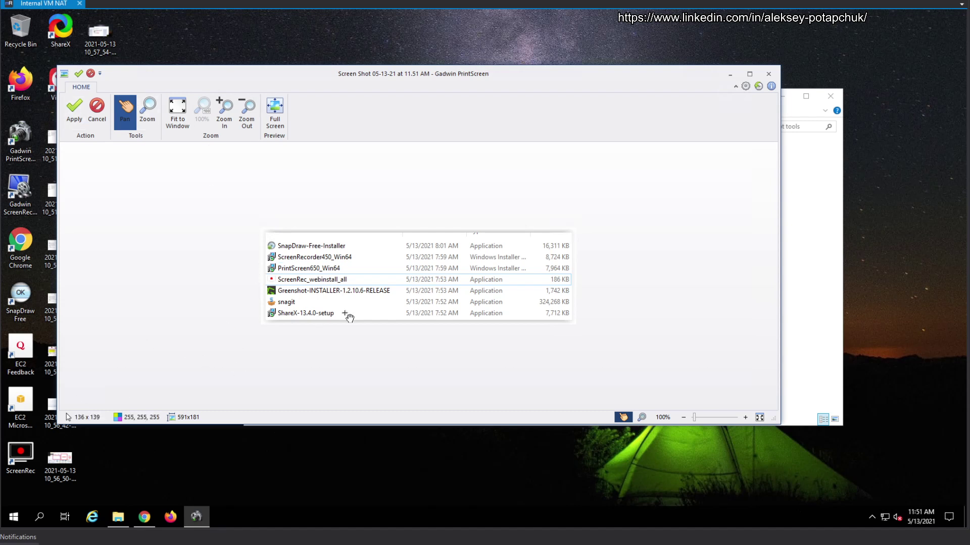
right_click(389, 254)
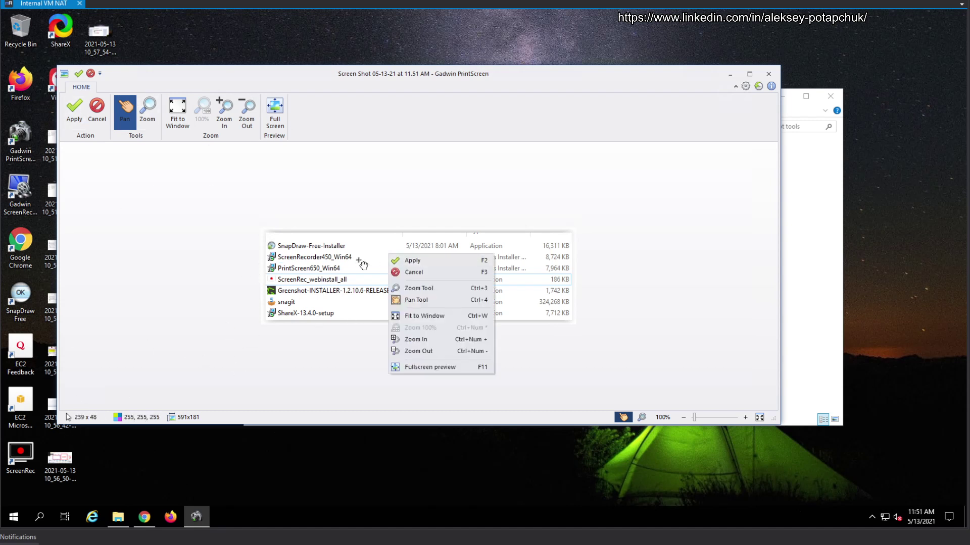
click(360, 344)
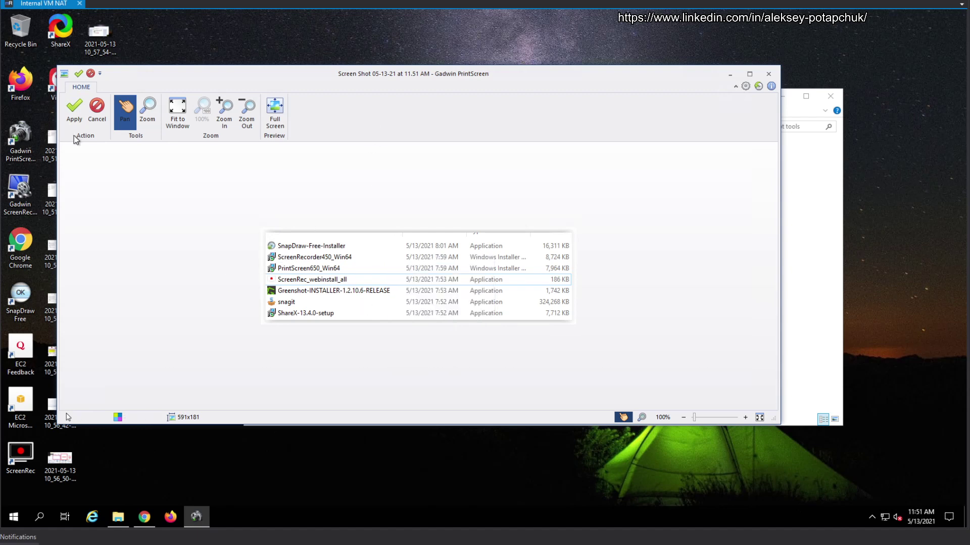
click(74, 107)
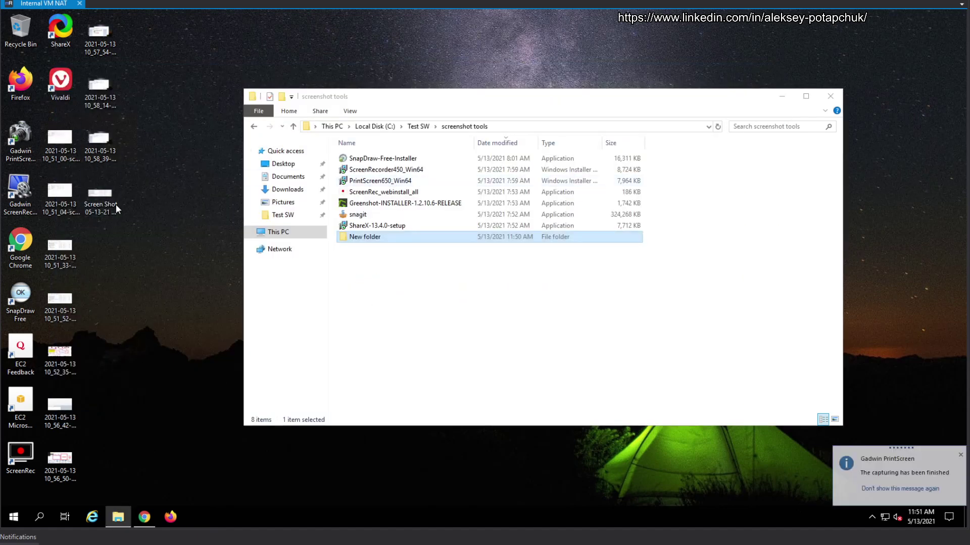
click(116, 204)
- Switch to Paint and paste the captured file list from the clipboard
click(12, 518)
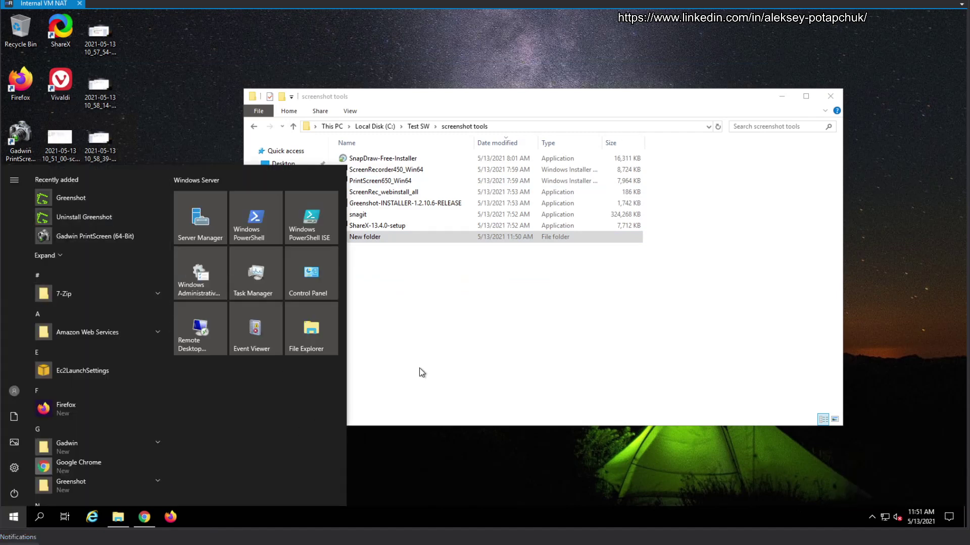
text(mspaint)
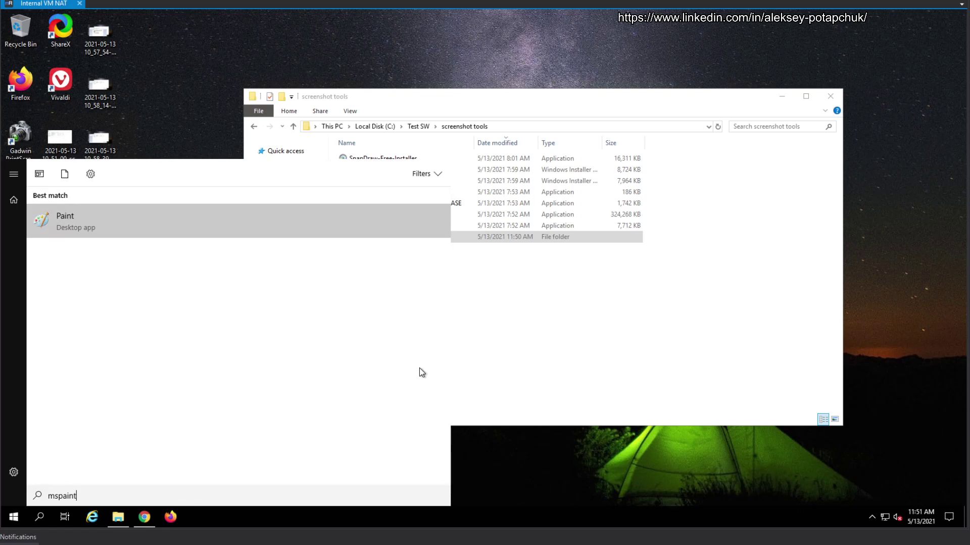
key(Return)
key(ctrl+v)
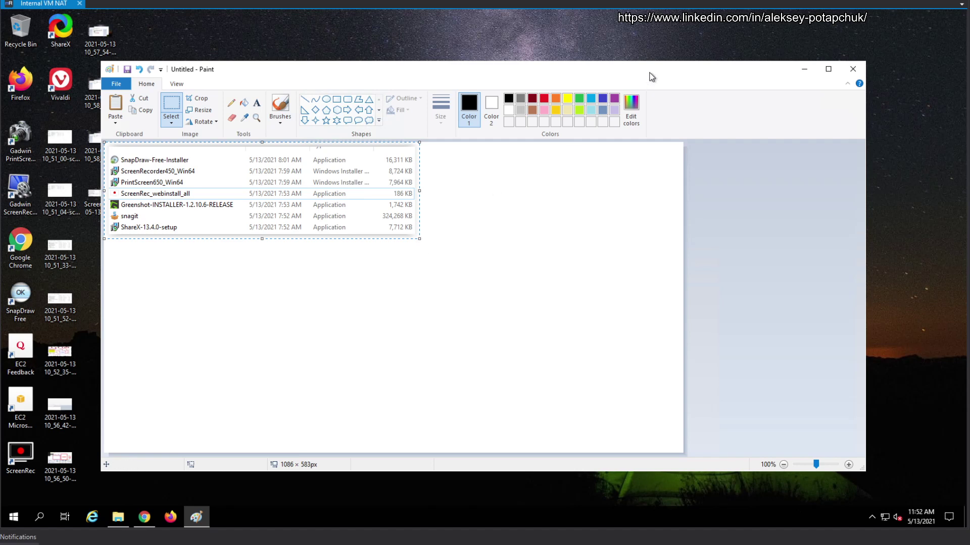
- Paste a second copy below the first, enlarge it to about 712 x 251 px, and close Paint without saving
mouse_move(651, 73)
mouse_down()
mouse_move(626, 130)
mouse_move(613, 91)
mouse_move(620, 64)
mouse_up()
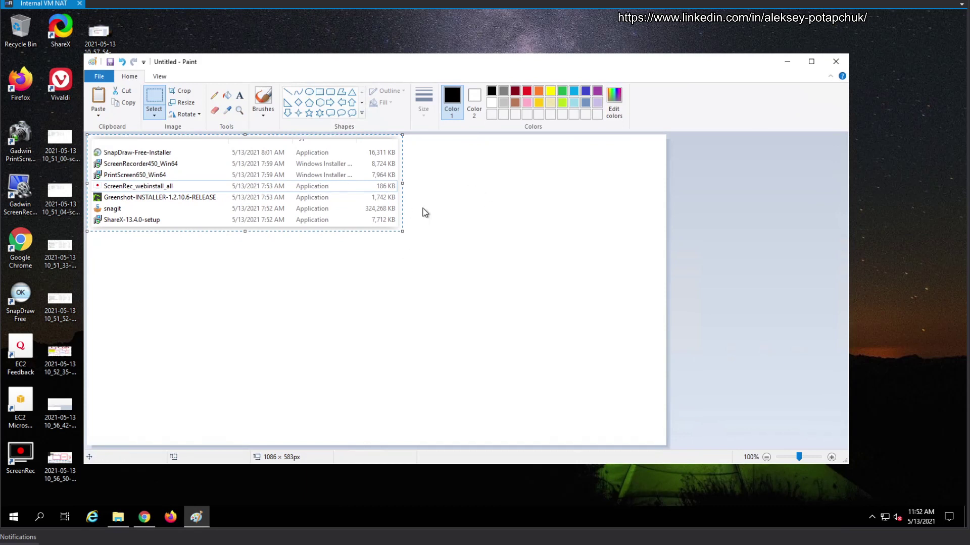
click(436, 237)
key(ctrl+v)
drag(385, 227, 381, 275)
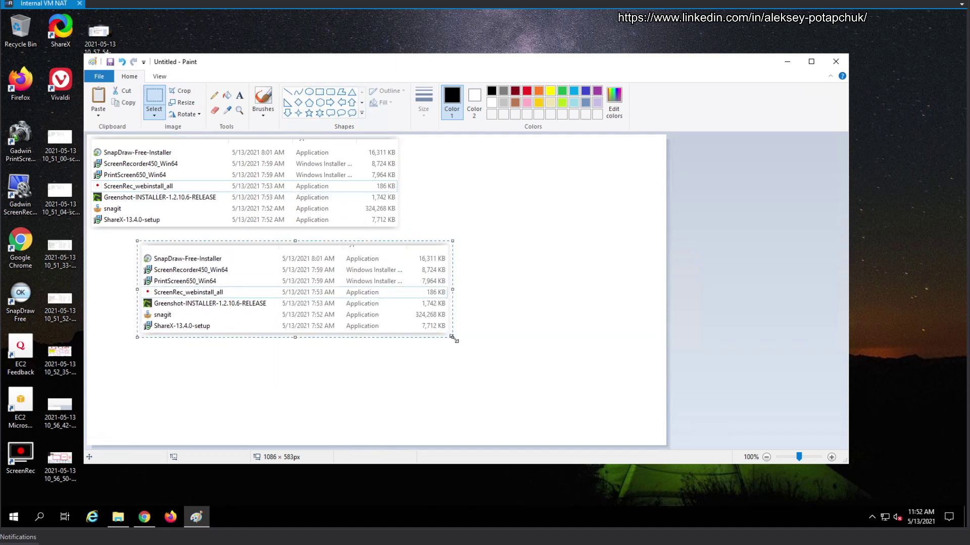
drag(452, 337, 517, 375)
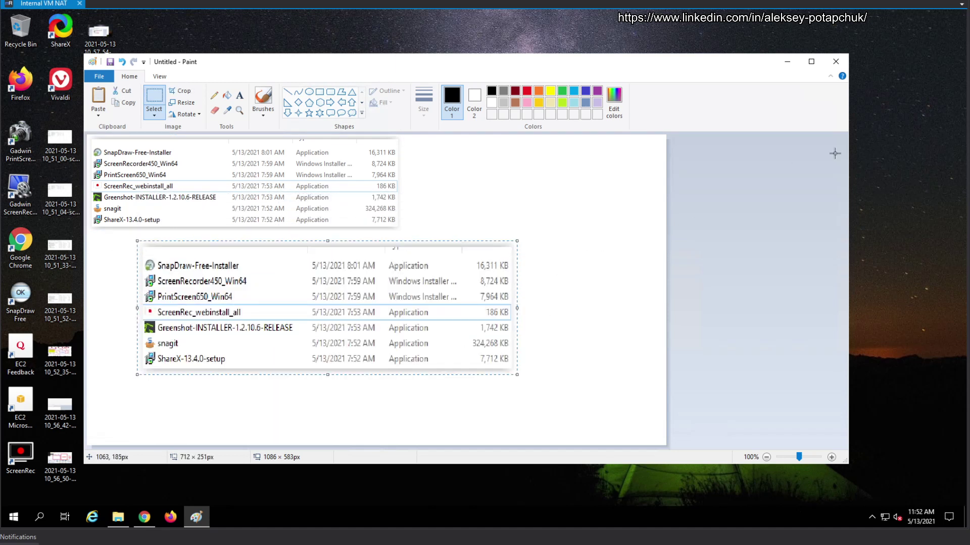
click(835, 61)
click(481, 267)
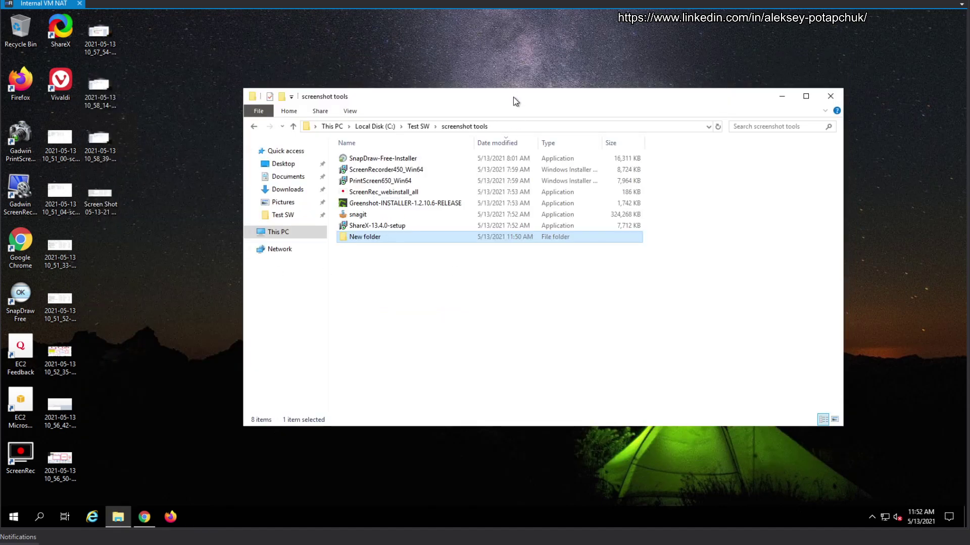
- Show the Gadwin PrintScreen capture widget and move it to the edge of the screenshot tools folder window
click(873, 516)
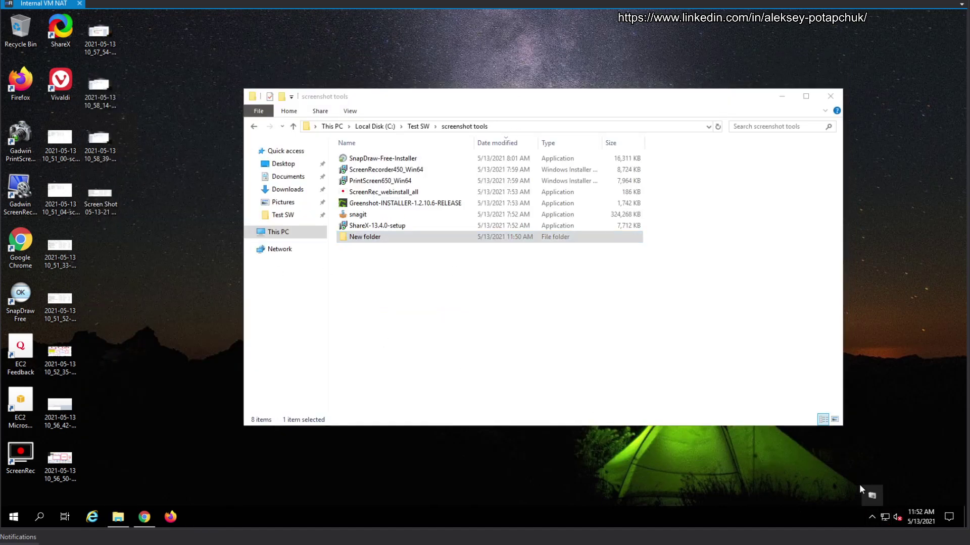
click(872, 496)
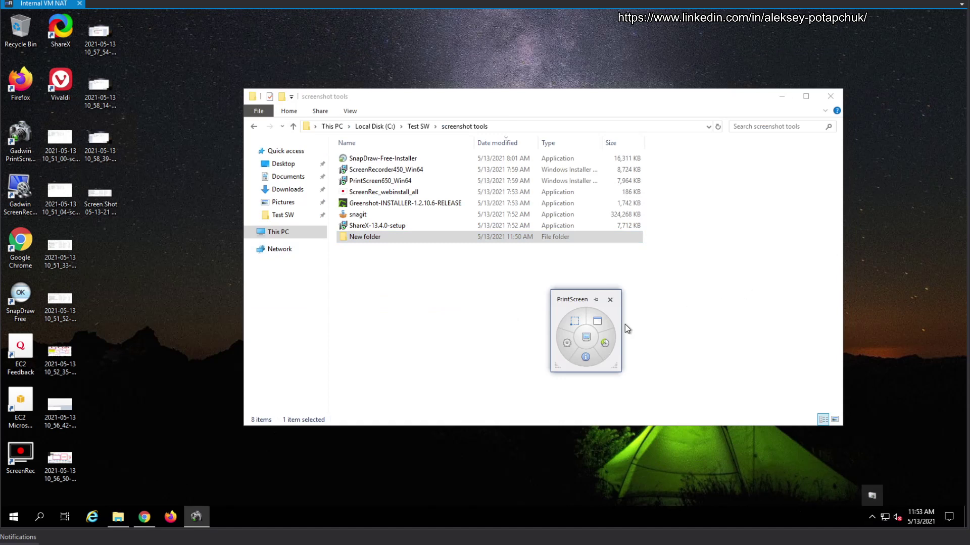
drag(582, 301, 827, 225)
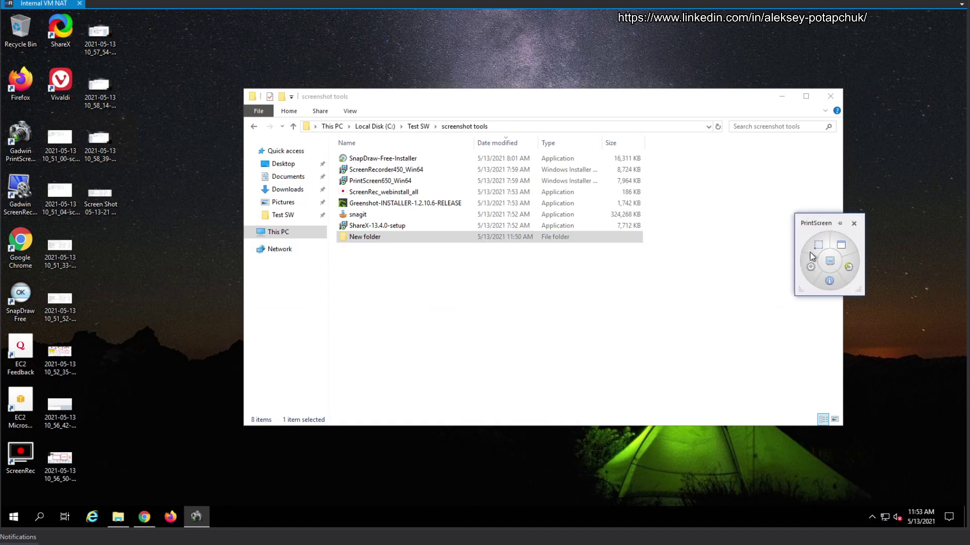
- Capture the screenshot tools folder window as a rectangular area adjusted to about 1139 x 613 pixels, and discard the capture
click(841, 244)
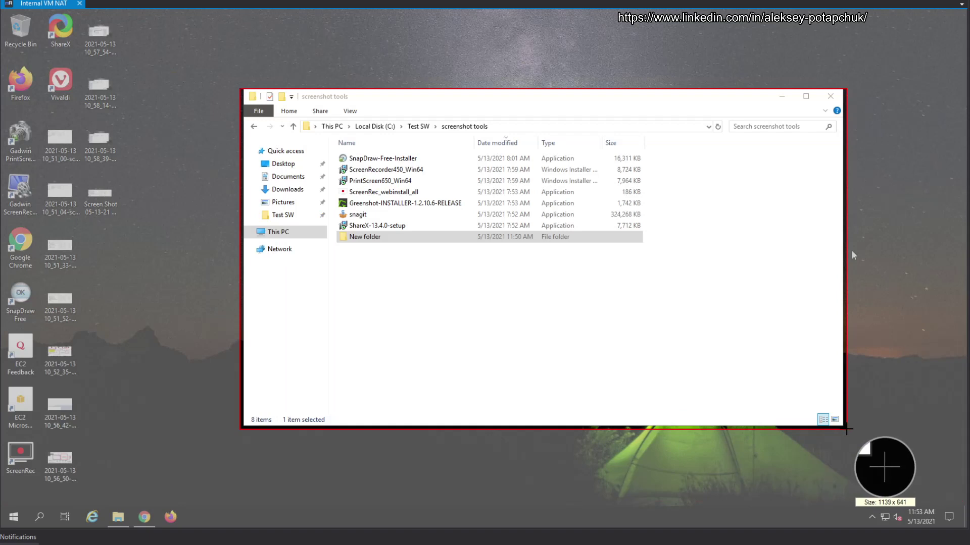
click(846, 429)
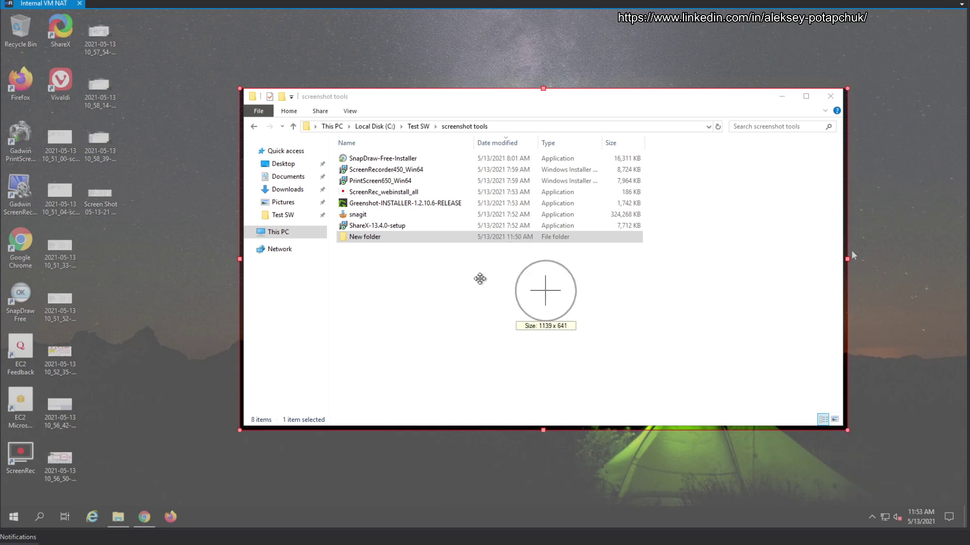
mouse_move(473, 273)
mouse_down()
mouse_move(496, 247)
mouse_move(476, 271)
mouse_up()
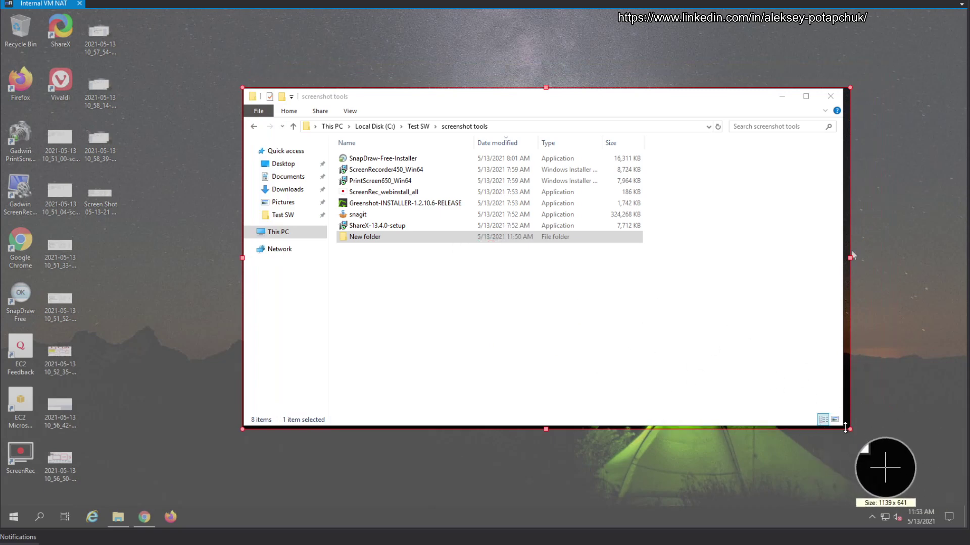
drag(830, 428, 829, 415)
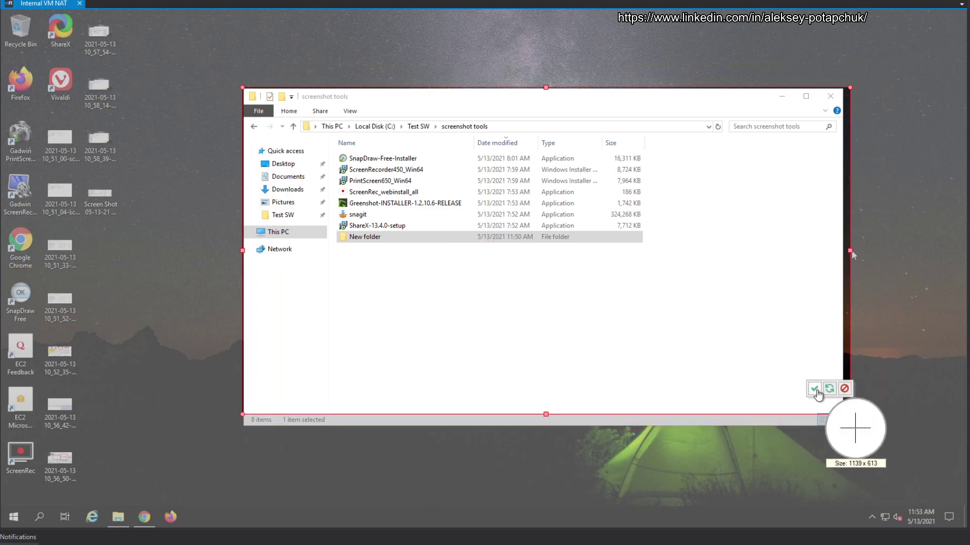
click(842, 391)
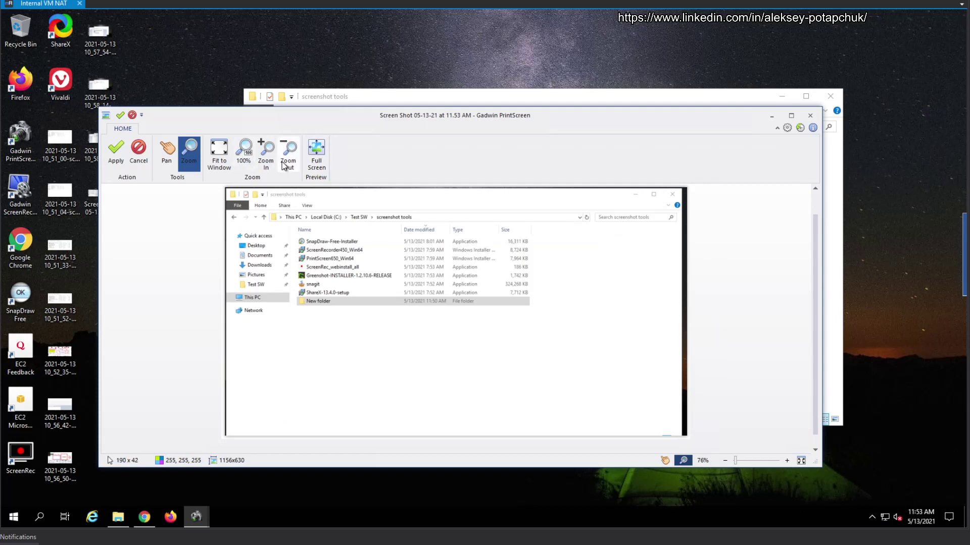
click(811, 116)
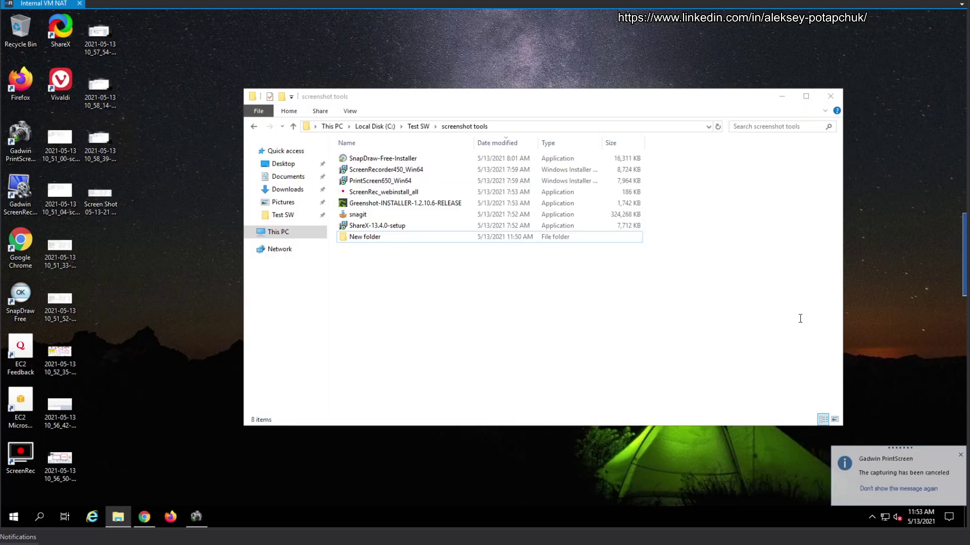
- Turn off the capture-canceled notification and check the capture history for saved screenshots
click(910, 490)
click(873, 517)
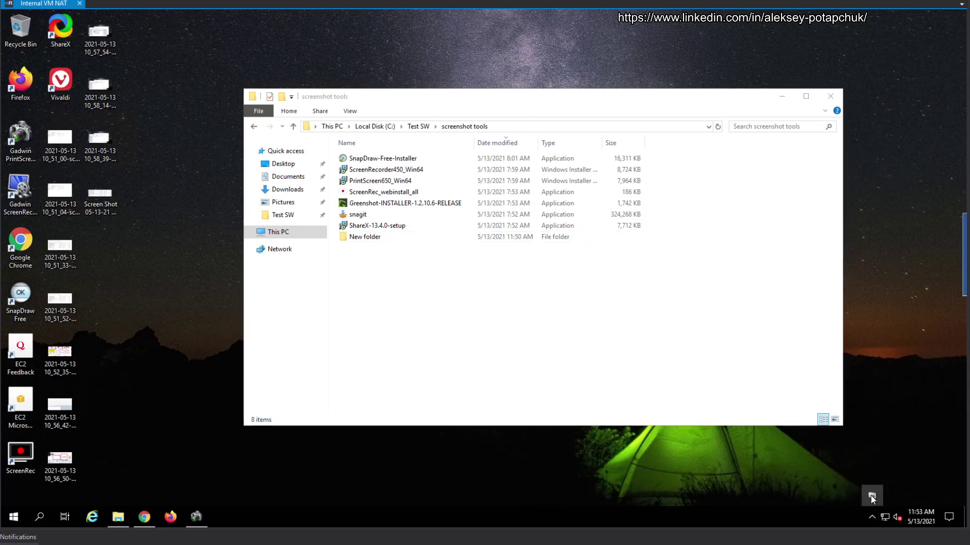
right_click(872, 499)
click(879, 460)
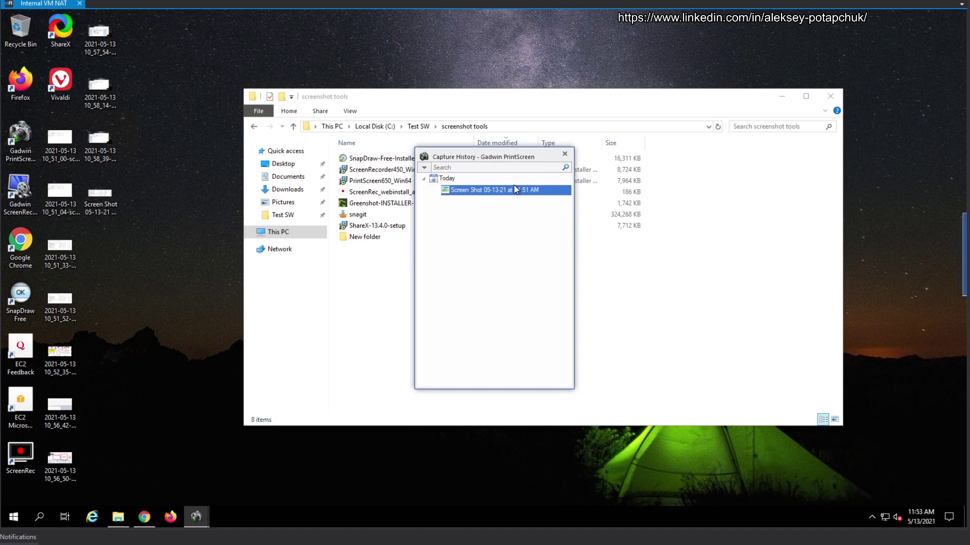
click(563, 154)
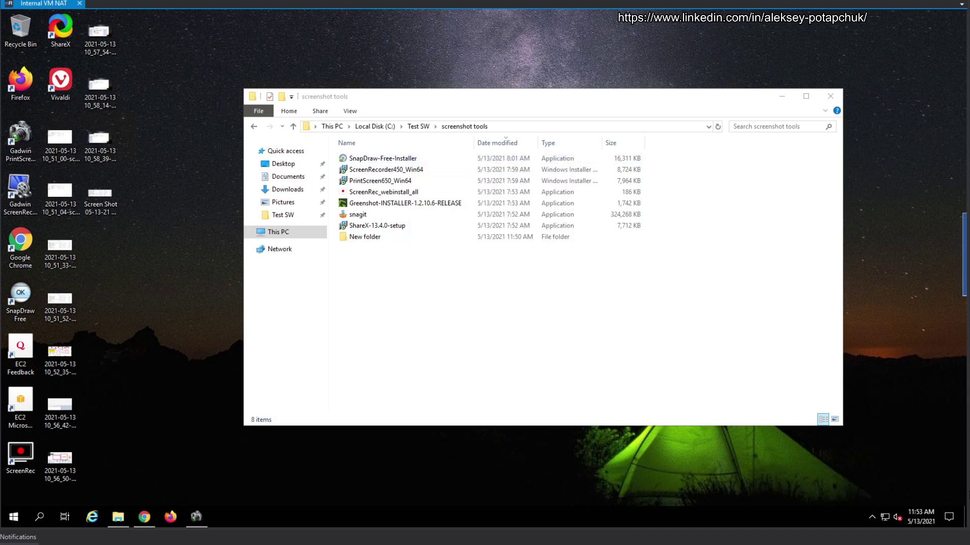